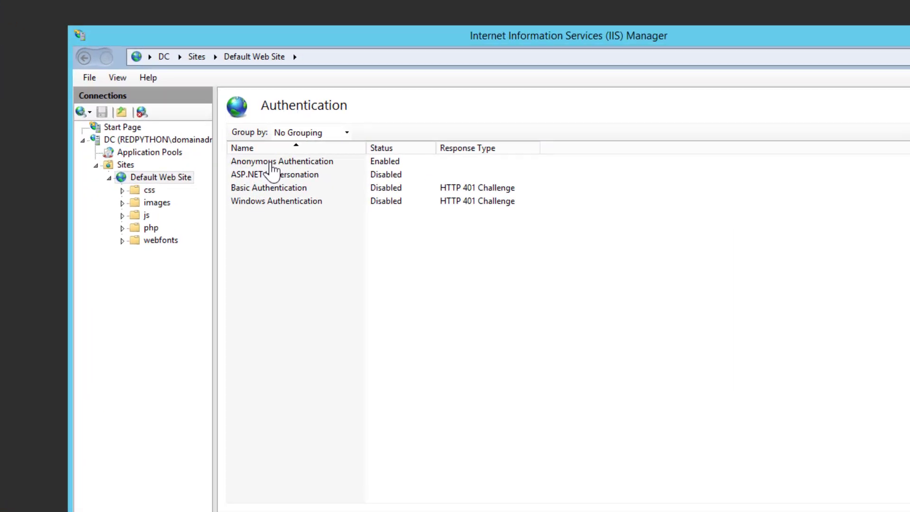
Inspect Anonymous Authentication and ASP.NET Impersonation in Default Web Site's authentication methods
{"action": "left_click", "coordinate": [272, 164]}
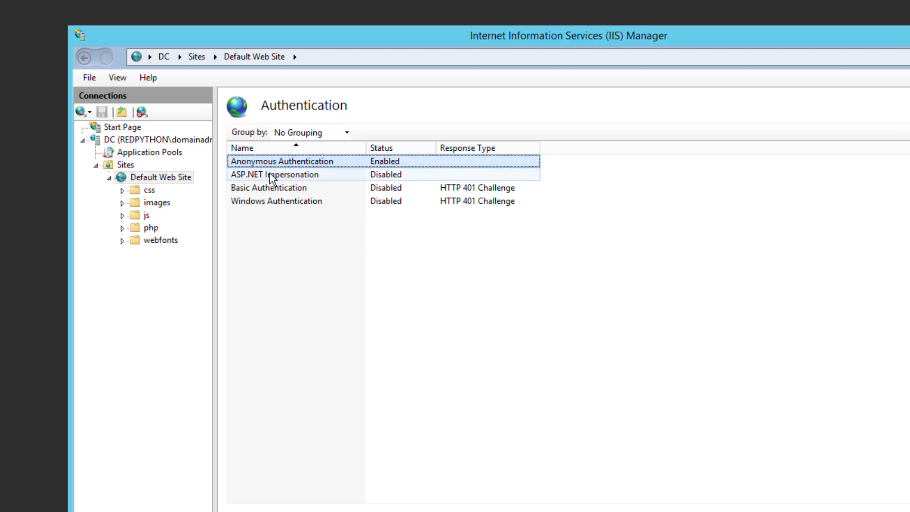
{"action": "left_click", "coordinate": [273, 175]}
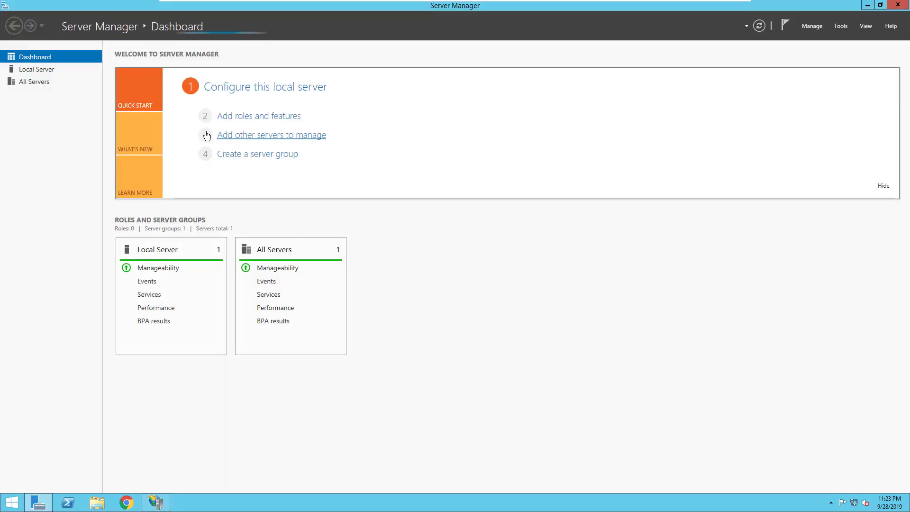
{"action": "left_click", "coordinate": [248, 117]}
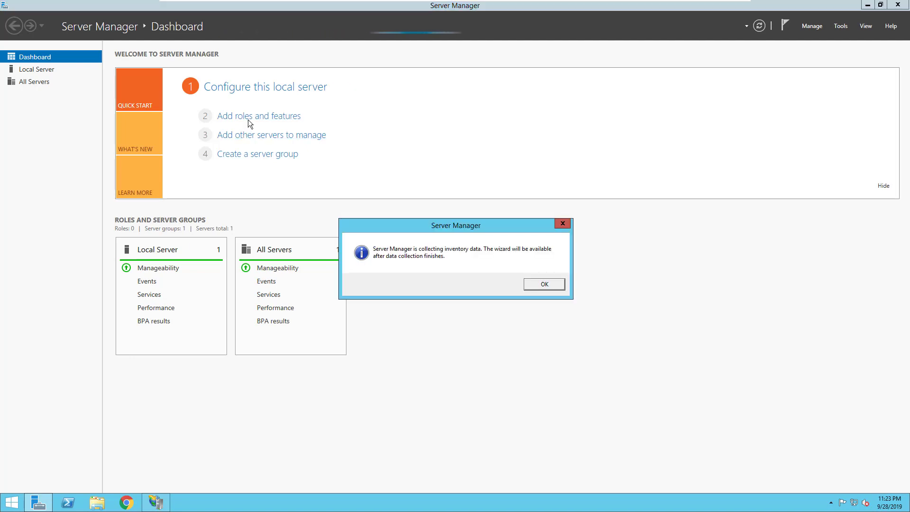
{"action": "key", "text": "Return"}
{"action": "left_click", "coordinate": [262, 116]}
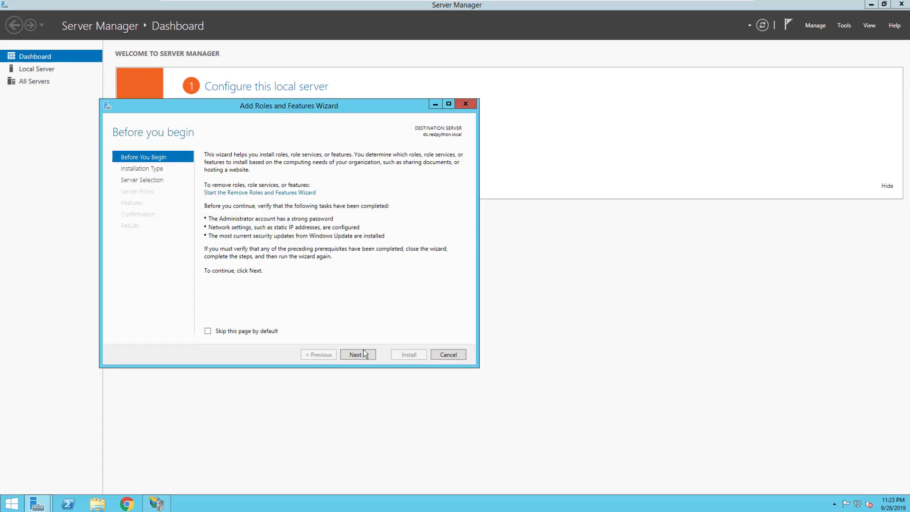
{"action": "left_click", "coordinate": [365, 356]}
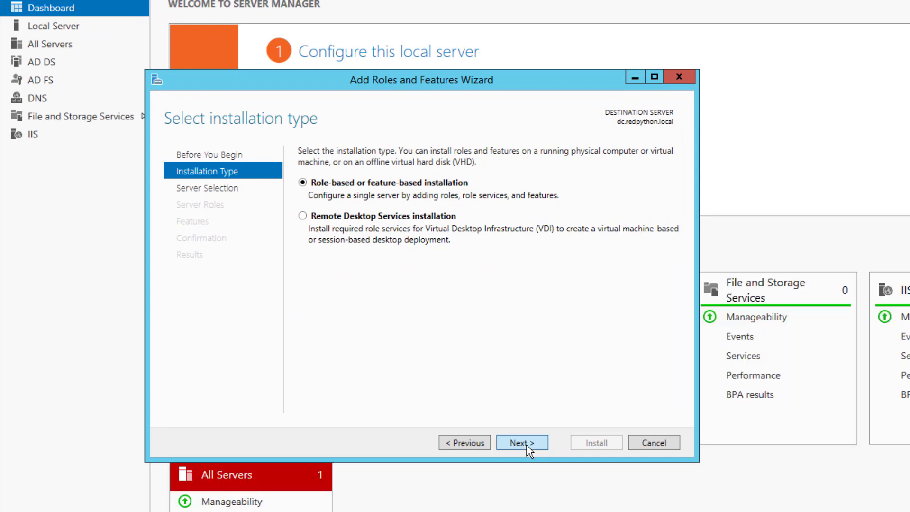
{"action": "left_click", "coordinate": [527, 445]}
{"action": "left_click", "coordinate": [528, 445]}
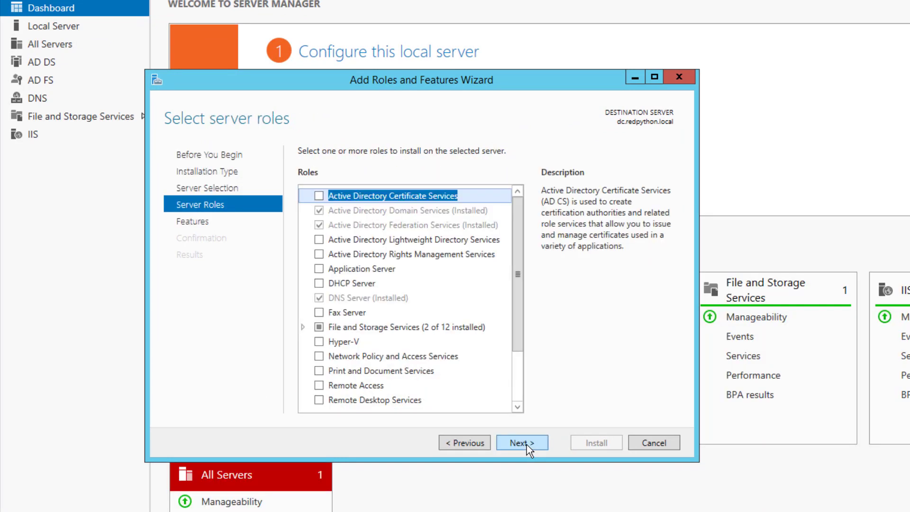
{"action": "left_click_drag", "start_coordinate": [516, 260], "coordinate": [521, 386]}
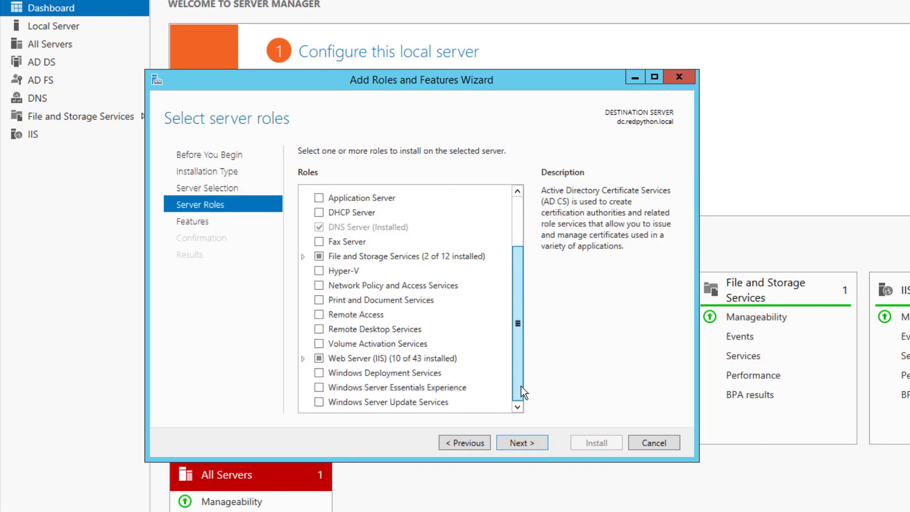
{"action": "left_click", "coordinate": [306, 360]}
{"action": "scroll", "coordinate": [515, 350], "scroll_direction": "down", "scroll_amount": 1}
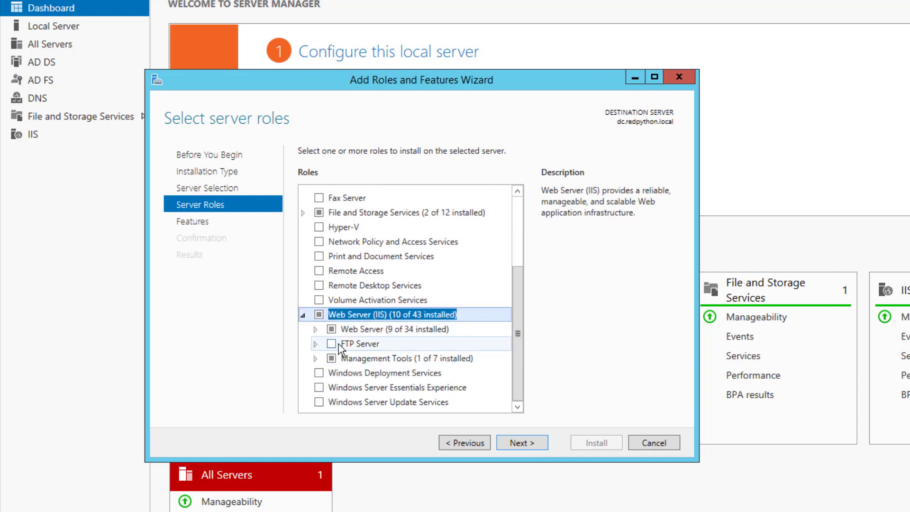
{"action": "double_click", "coordinate": [370, 329]}
{"action": "scroll", "coordinate": [515, 360], "scroll_direction": "down", "scroll_amount": 1}
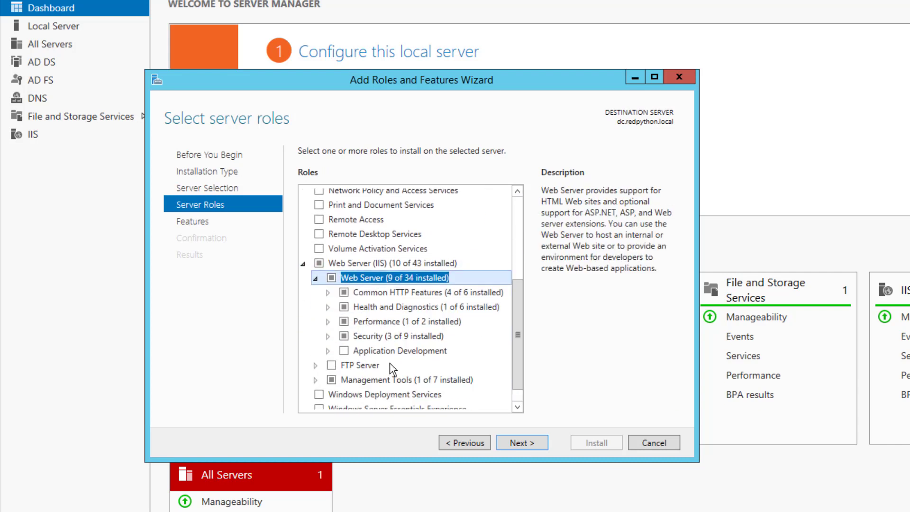
{"action": "double_click", "coordinate": [374, 336]}
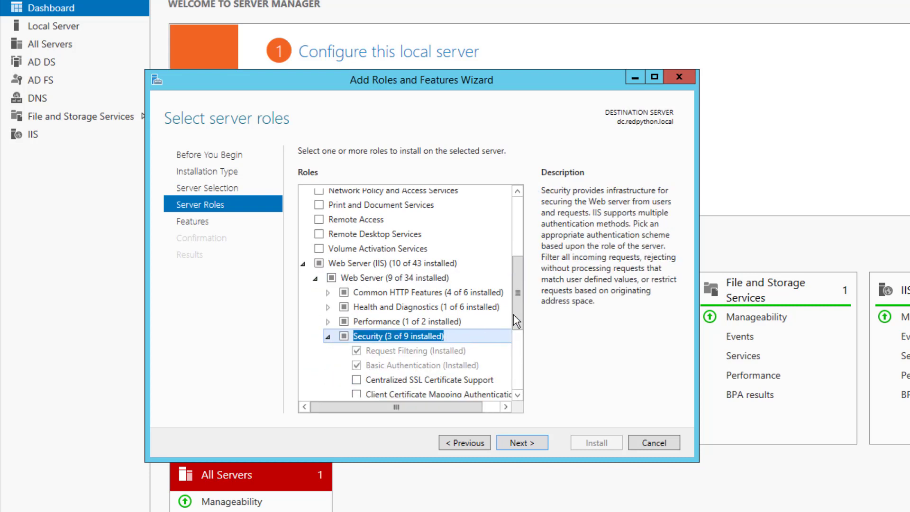
{"action": "left_click_drag", "start_coordinate": [514, 313], "coordinate": [516, 352]}
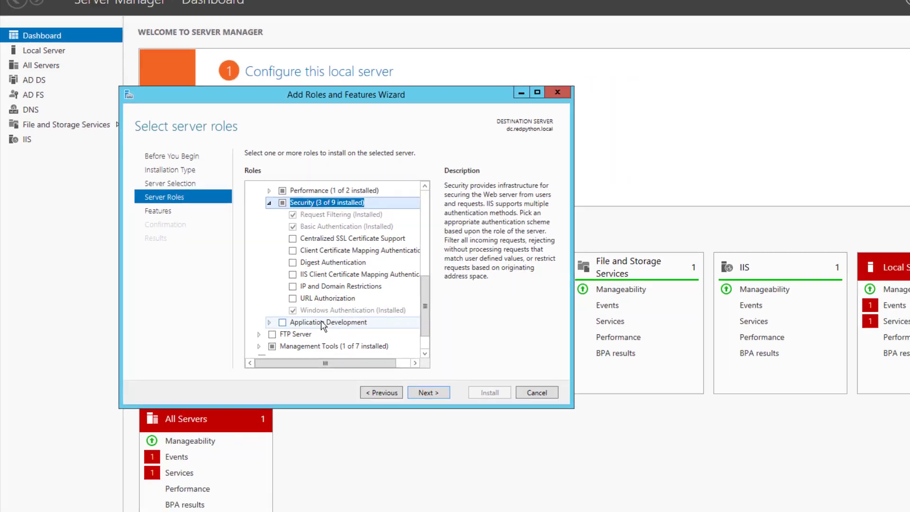
{"action": "left_click", "coordinate": [537, 393]}
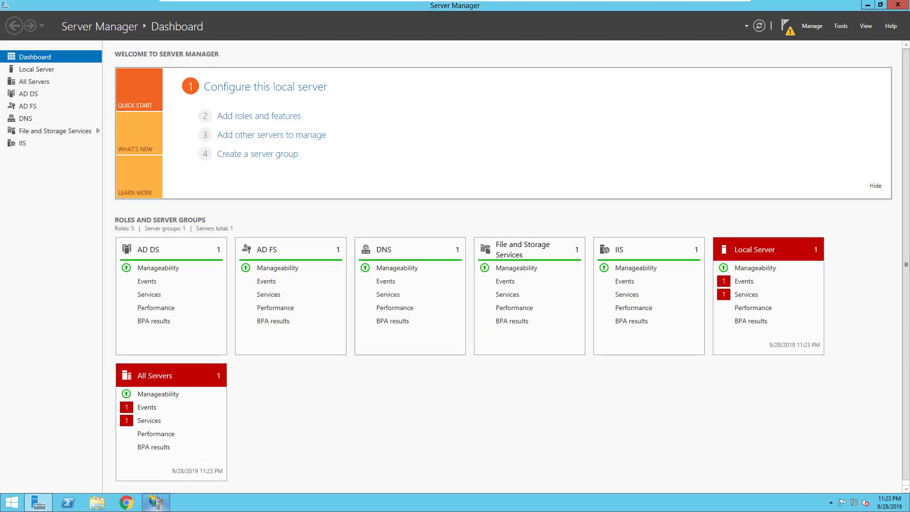
Show Default Web Site's files and folders in Content View, then return to the server machine
{"action": "left_click", "coordinate": [155, 502]}
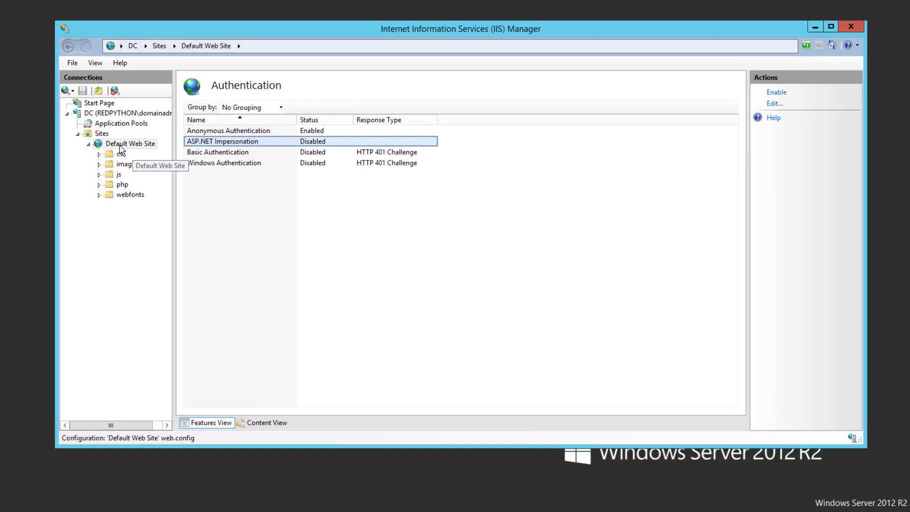
{"action": "left_click", "coordinate": [120, 147]}
{"action": "left_click", "coordinate": [278, 423]}
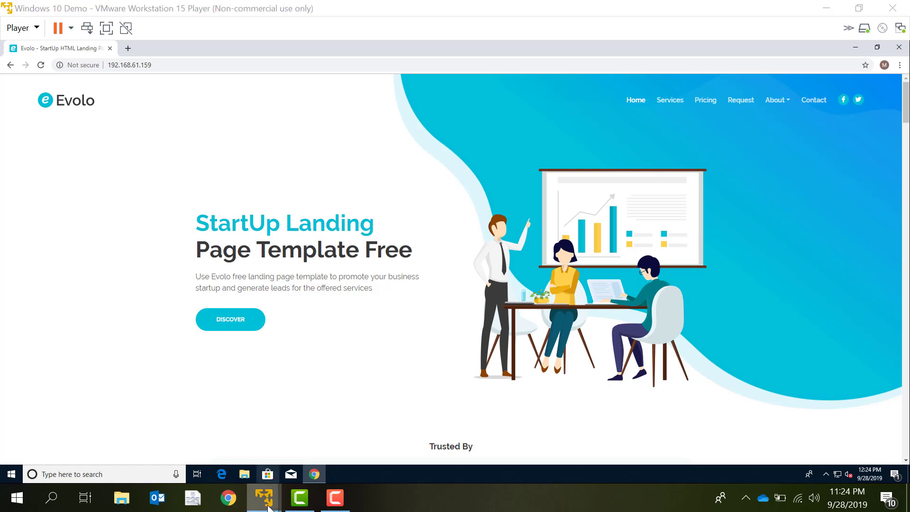
{"action": "mouse_move", "coordinate": [264, 498]}
{"action": "left_click", "coordinate": [232, 422]}
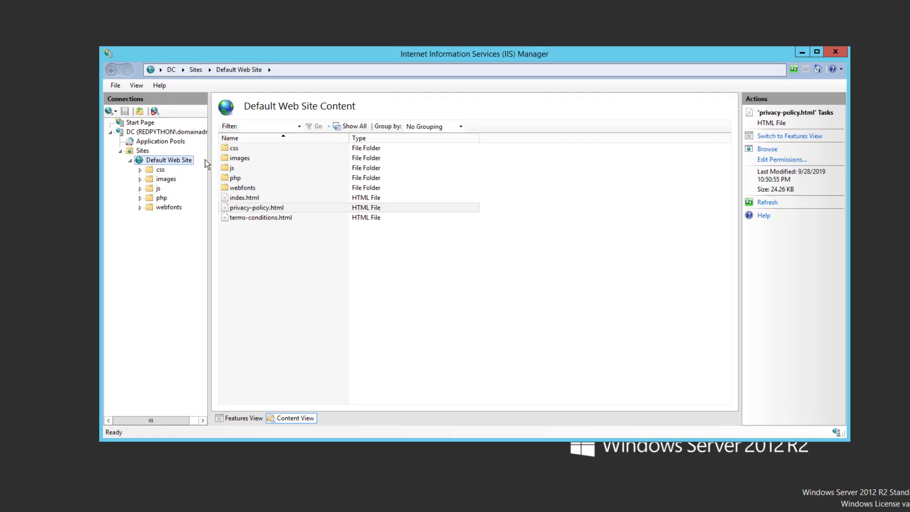
In Default Web Site's Authentication feature, disable Anonymous Authentication and enable Basic Authentication
{"action": "left_click", "coordinate": [182, 167]}
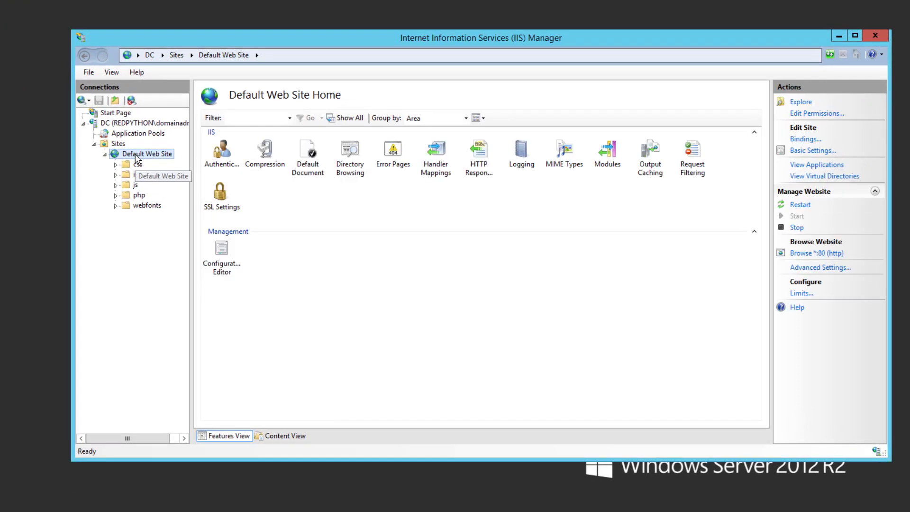
{"action": "double_click", "coordinate": [224, 165]}
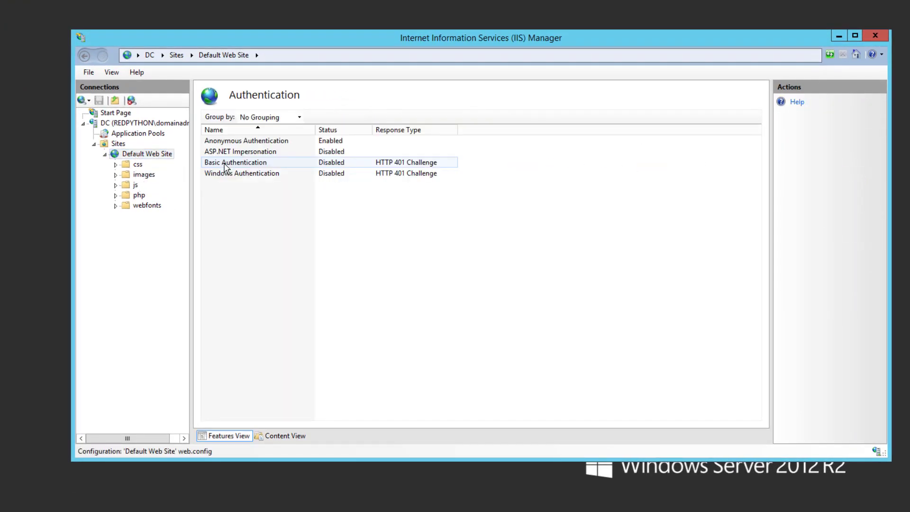
{"action": "left_click", "coordinate": [256, 141]}
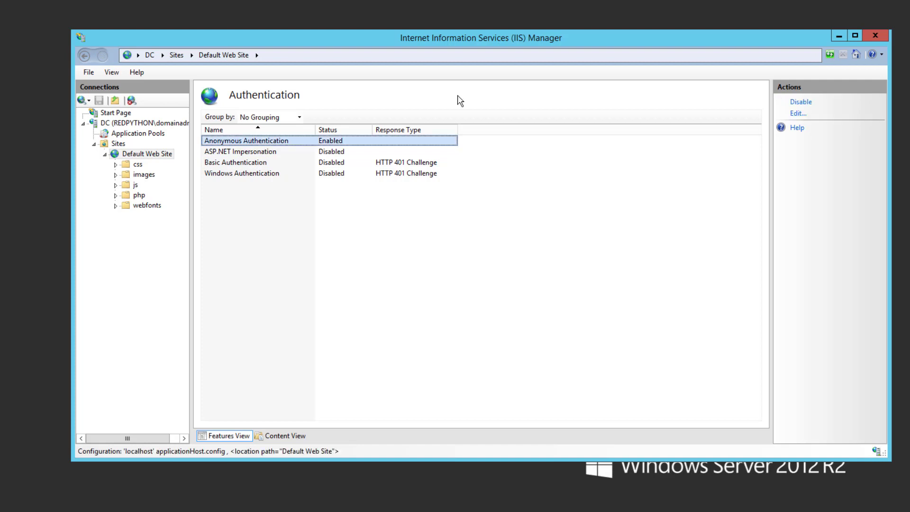
{"action": "left_click", "coordinate": [800, 102]}
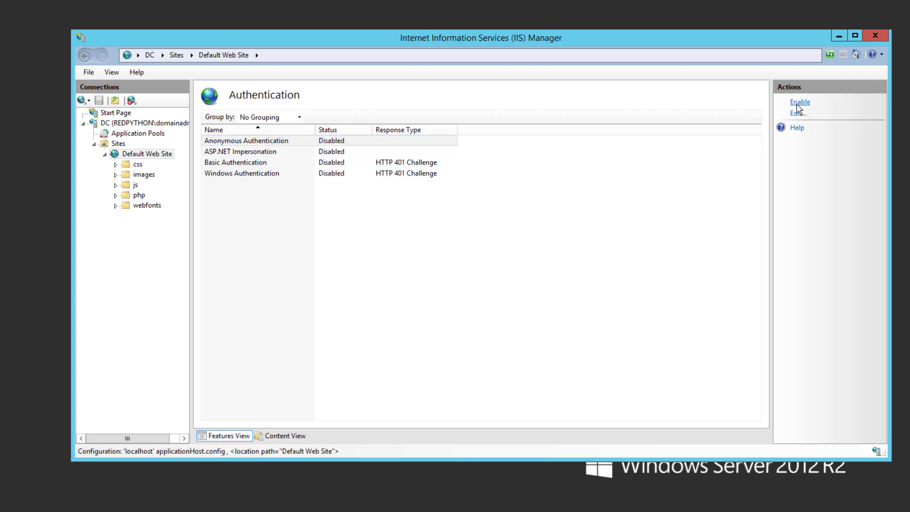
{"action": "left_click", "coordinate": [283, 164]}
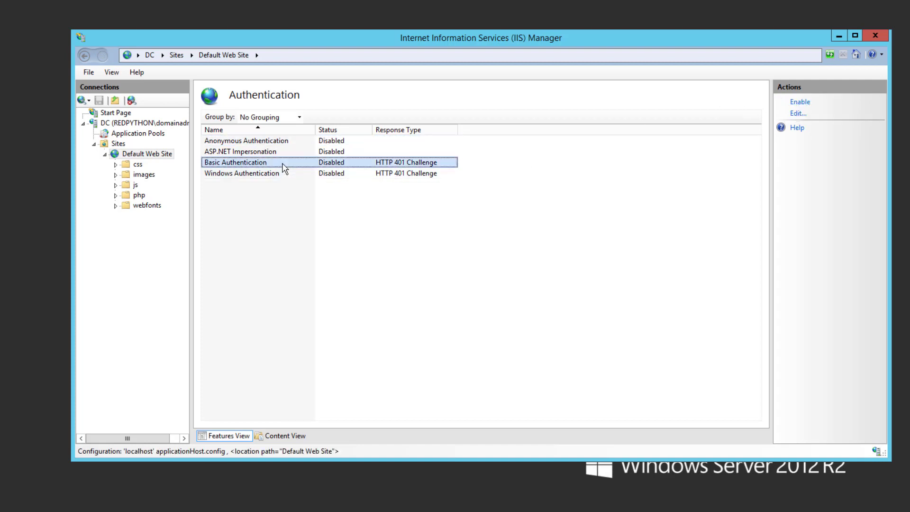
{"action": "left_click", "coordinate": [801, 103]}
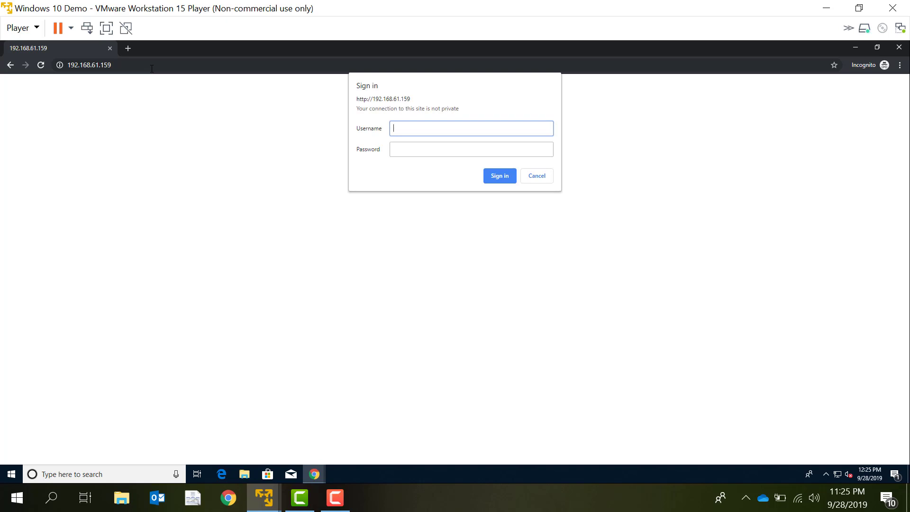
Sign in to 192.168.61.159 with the Administrator username and its password
{"action": "type", "text": "Administrator"}
{"action": "key", "text": "Tab"}
{"action": "type", "text": "•••••••••••"}
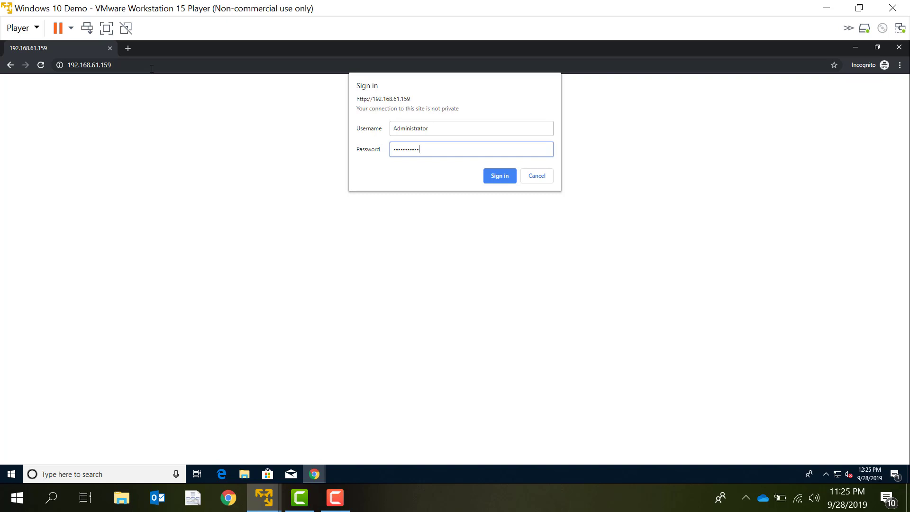
{"action": "key", "text": "Return"}
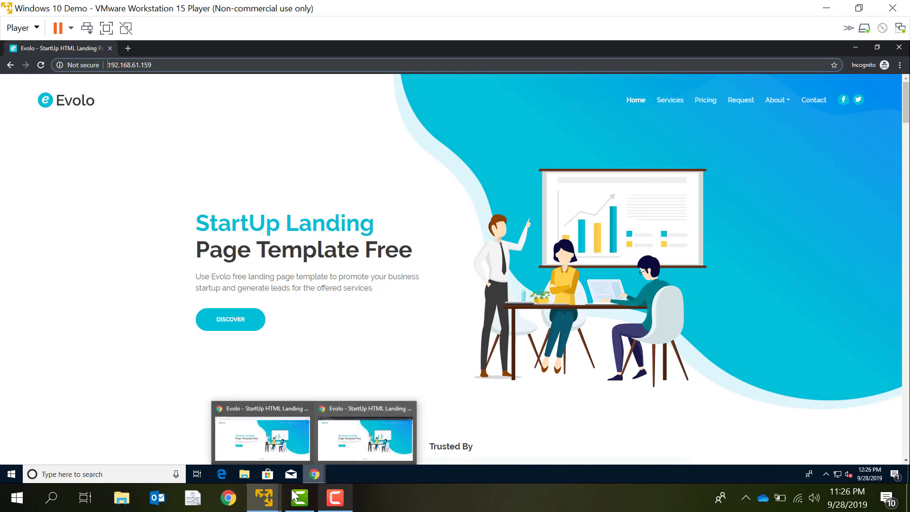
Back on the server, disable Basic Authentication and enable Windows Authentication for Default Web Site
{"action": "mouse_move", "coordinate": [263, 497]}
{"action": "left_click", "coordinate": [209, 412]}
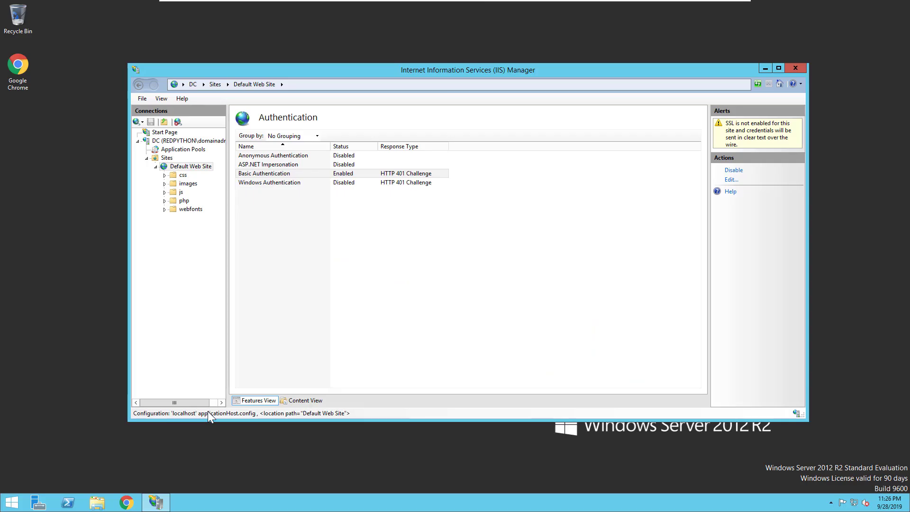
{"action": "left_click", "coordinate": [307, 174]}
{"action": "left_click", "coordinate": [734, 170]}
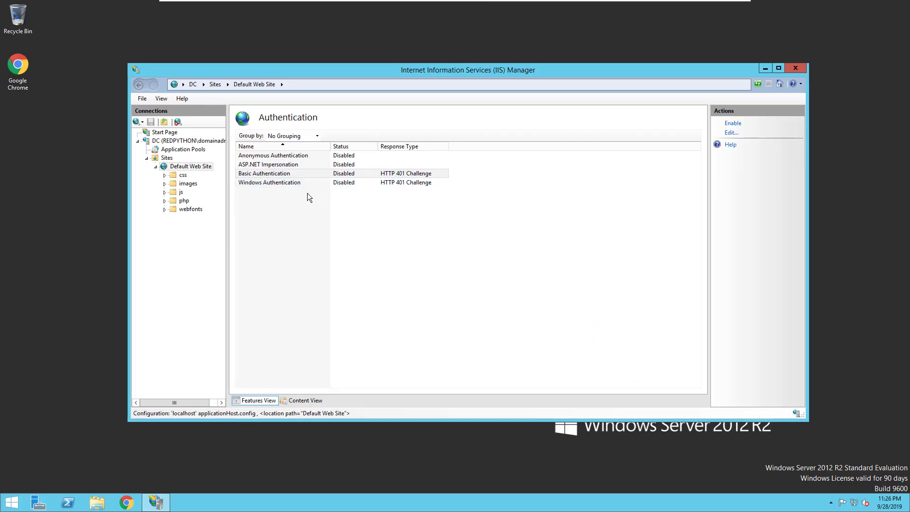
{"action": "left_click", "coordinate": [281, 184]}
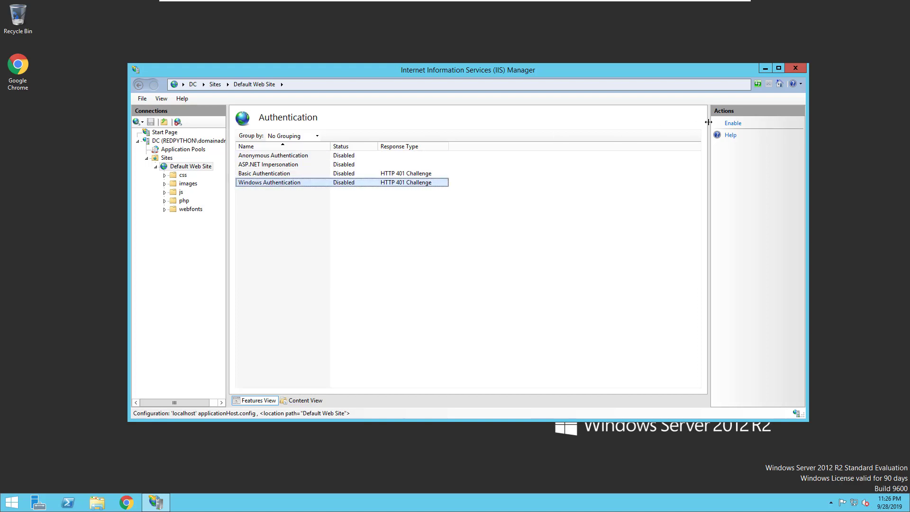
{"action": "left_click", "coordinate": [730, 124]}
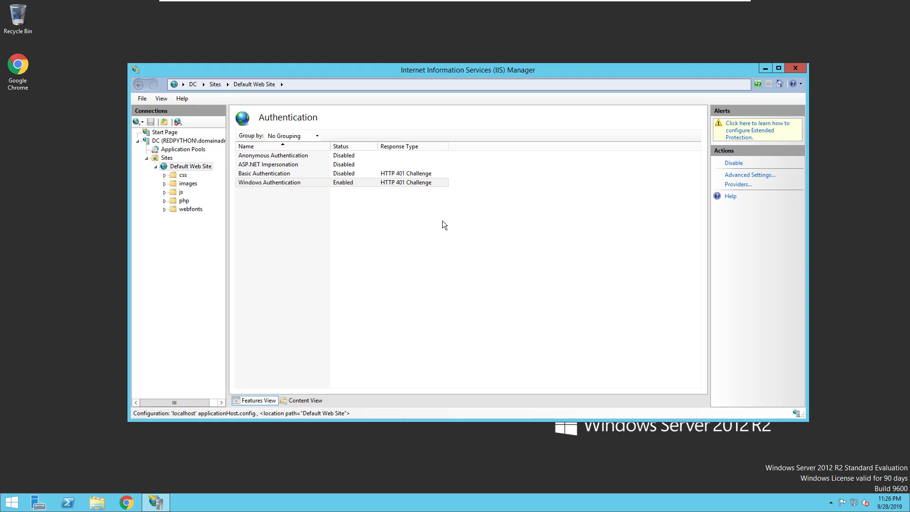
{"action": "mouse_move", "coordinate": [506, 4]}
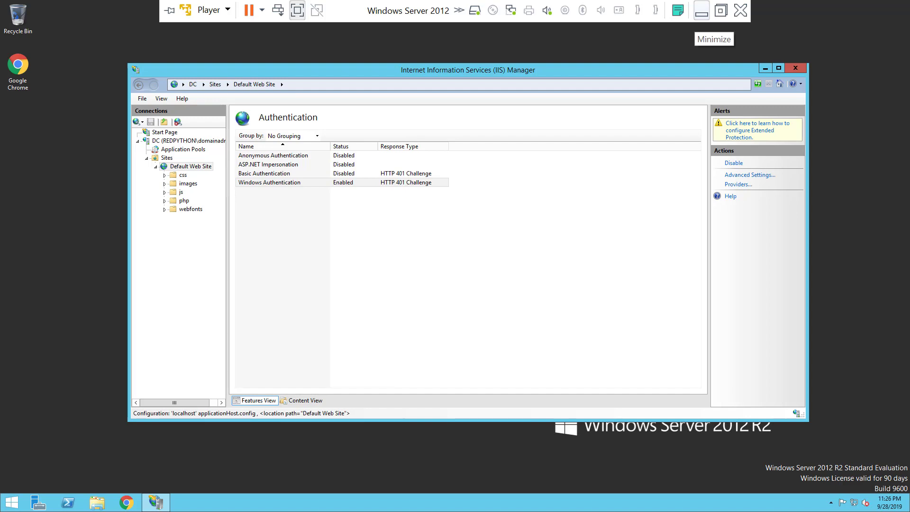
Reload 192.168.61.159 in Chrome and sign in with the domain administrator username and password
{"action": "left_click", "coordinate": [701, 11]}
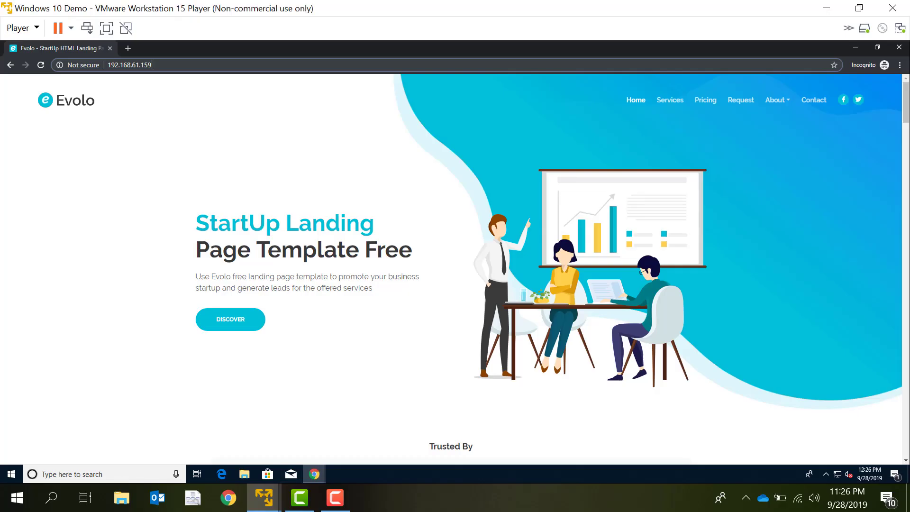
{"action": "key", "text": "Return"}
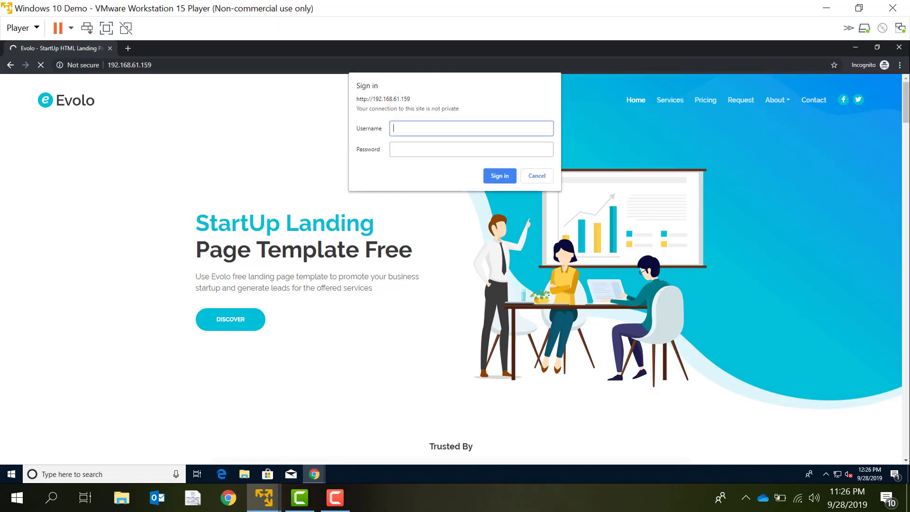
{"action": "type", "text": "domainadmin"}
{"action": "key", "text": "Tab"}
{"action": "type", "text": "Password1!"}
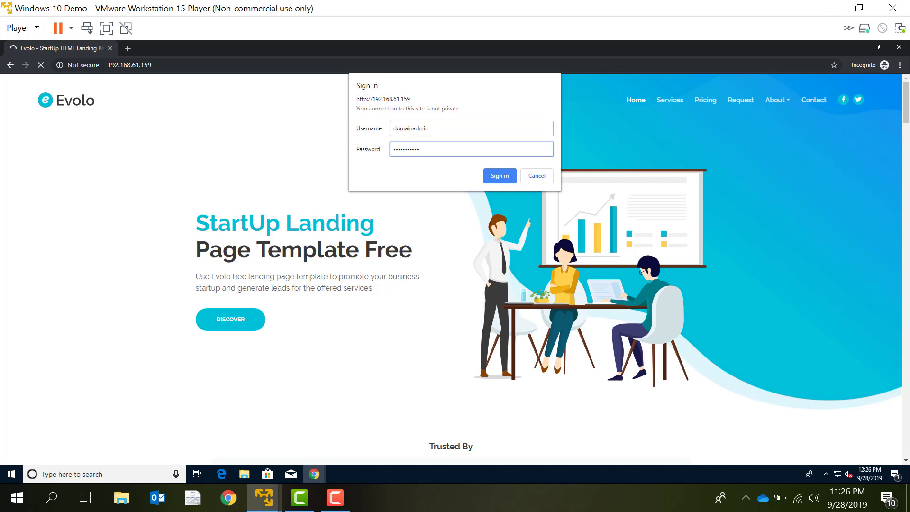
{"action": "key", "text": "Return"}
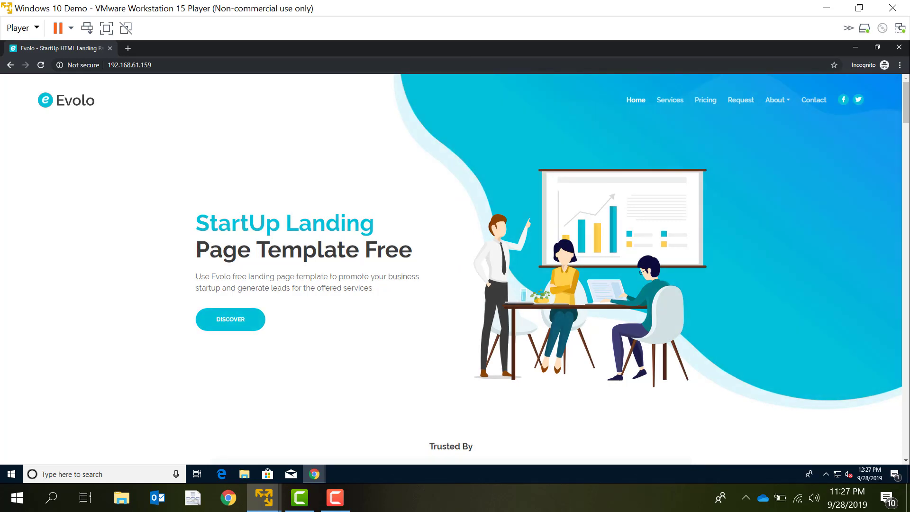